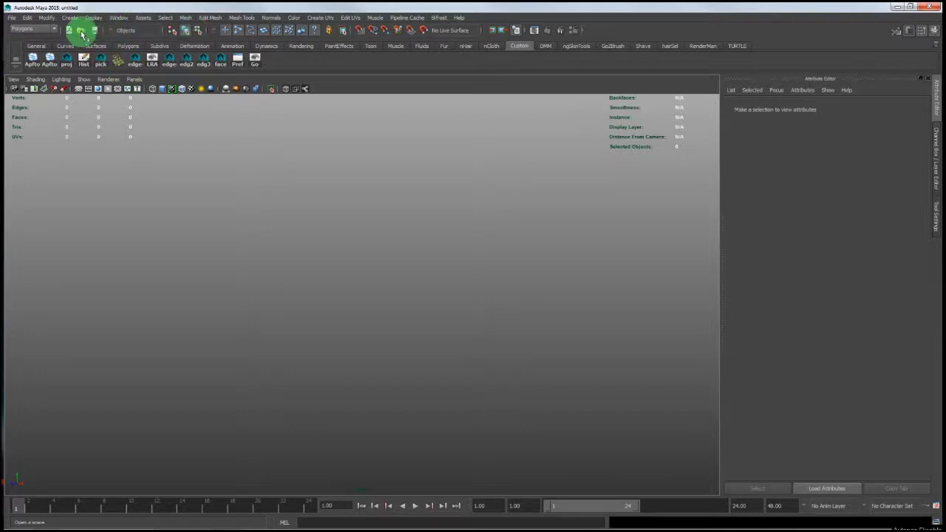
Check the Loaded and Auto load settings of the dx11Shader plug-in in the Plug-in Manager.
click(119, 18)
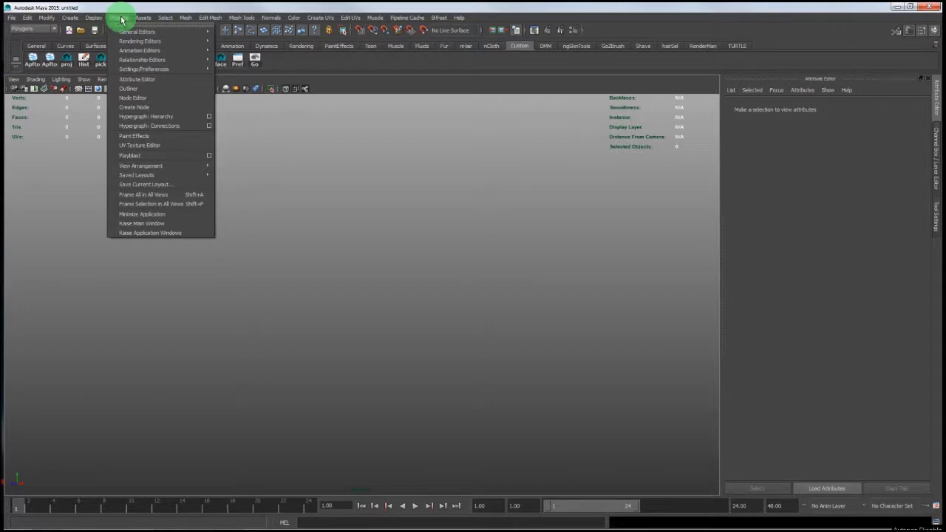
mouse_move(148, 69)
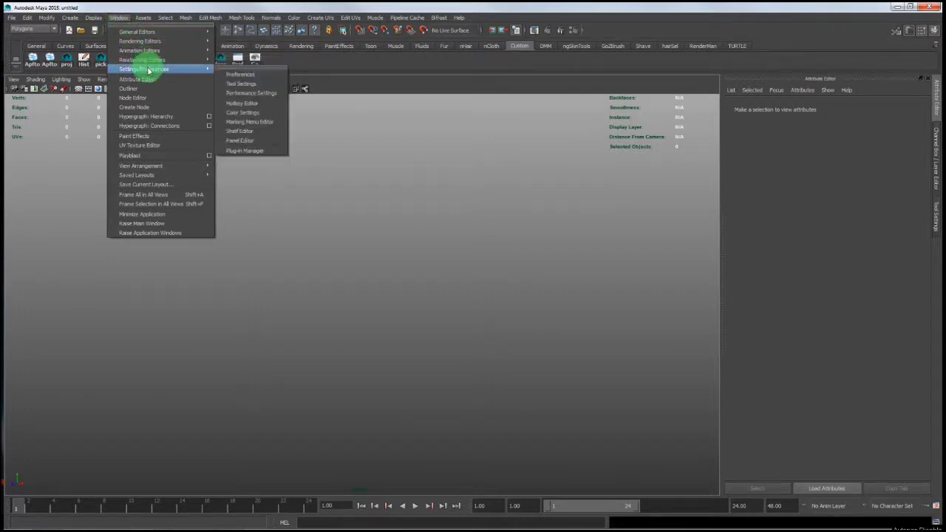
click(256, 152)
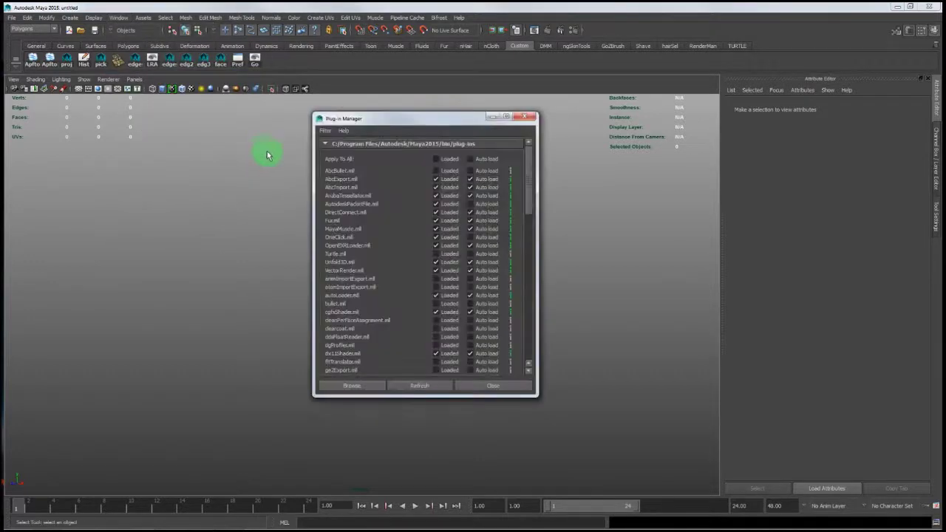
drag(532, 177, 530, 193)
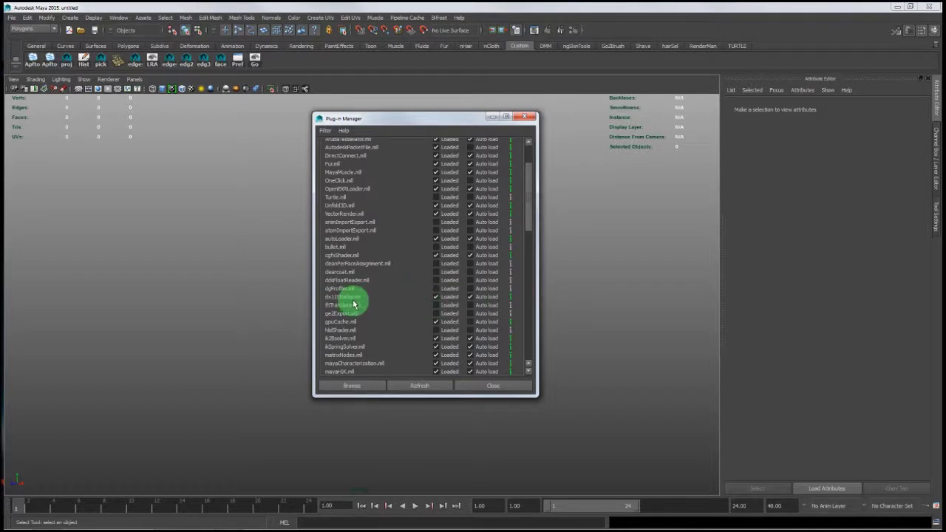
click(500, 387)
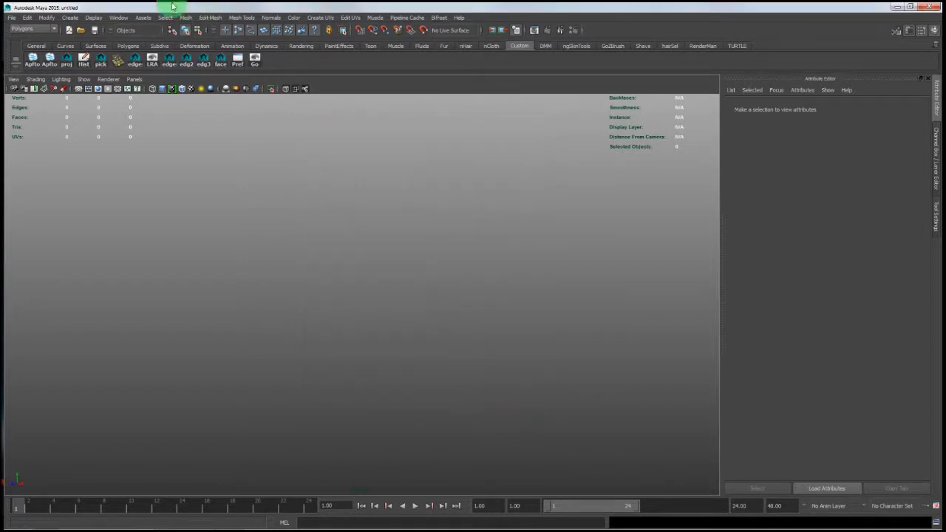
Examine the Viewport 2.0 rendering engine setting in the general Display preferences.
click(121, 19)
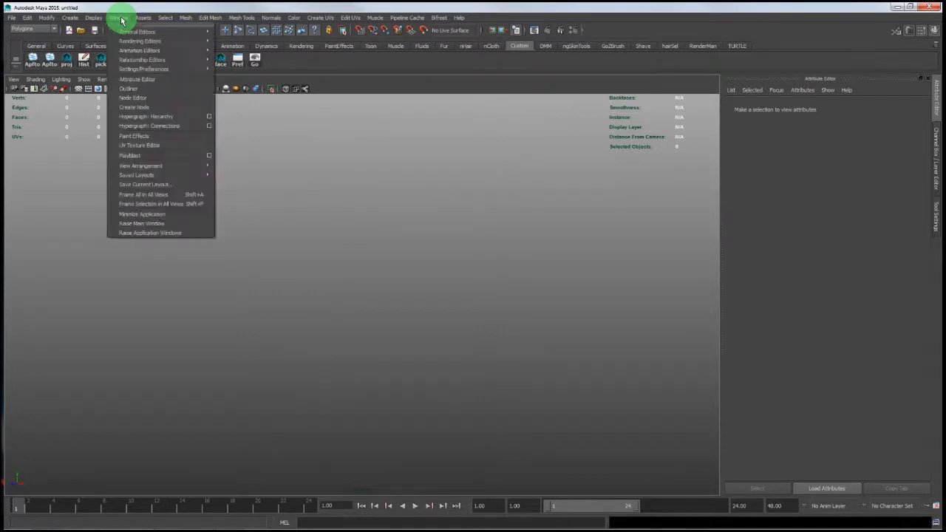
mouse_move(154, 69)
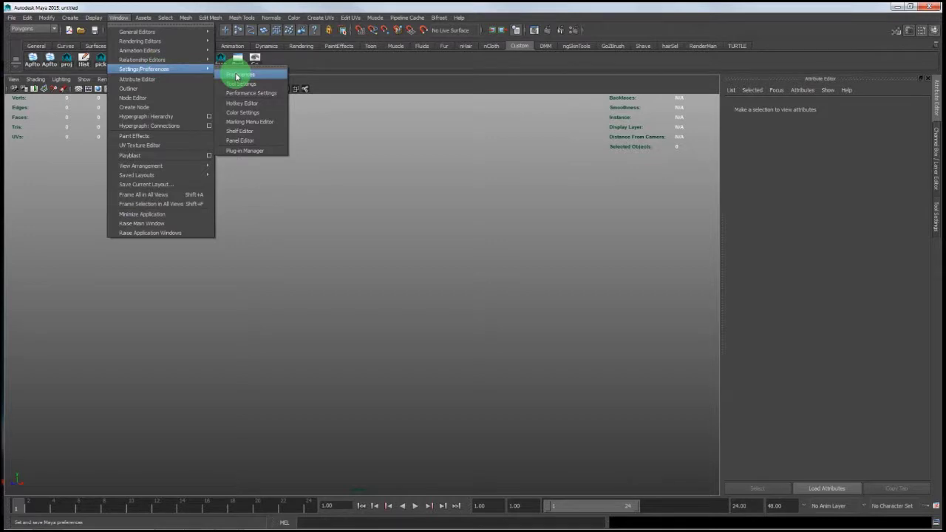
click(237, 77)
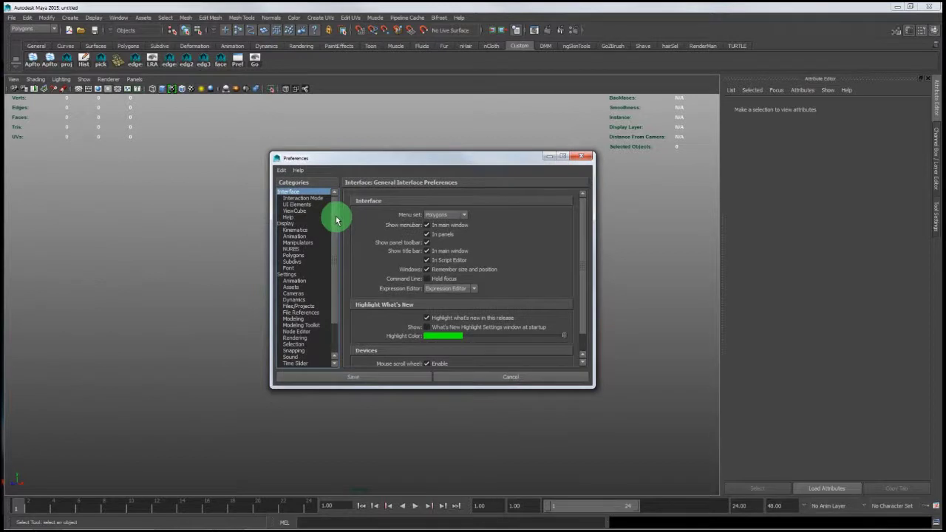
scroll(338, 225, down, 1)
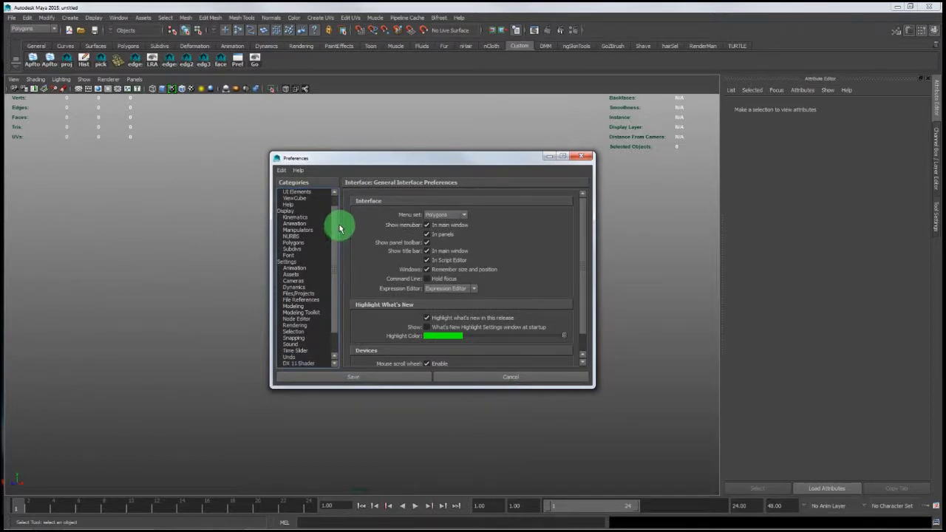
scroll(289, 235, up, 1)
click(283, 227)
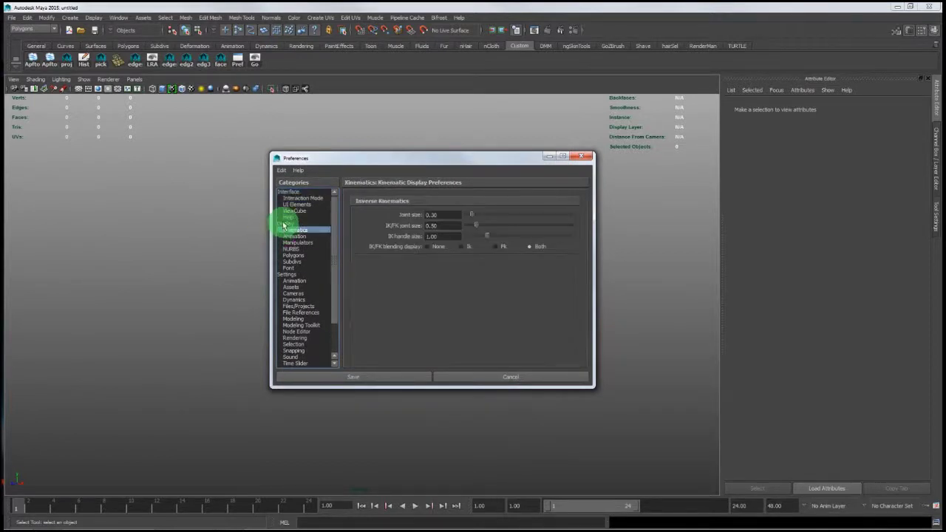
click(285, 223)
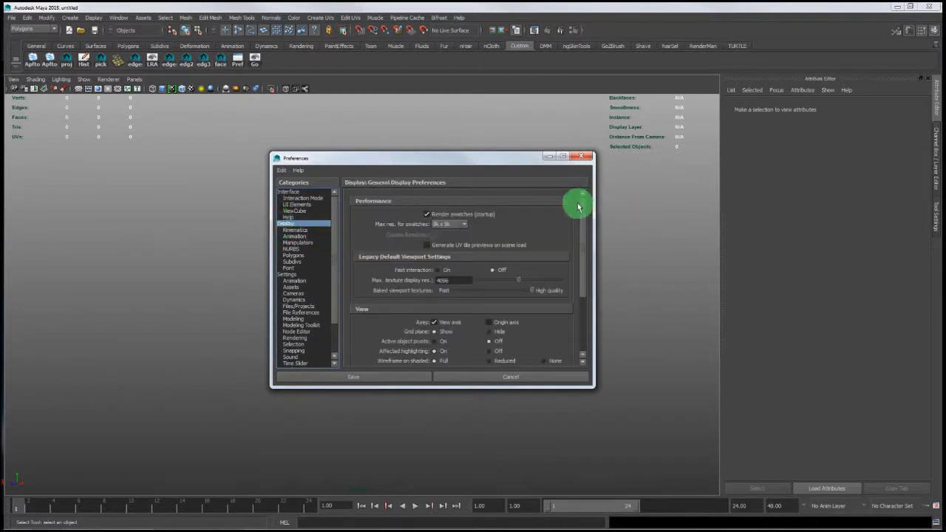
drag(583, 209, 594, 325)
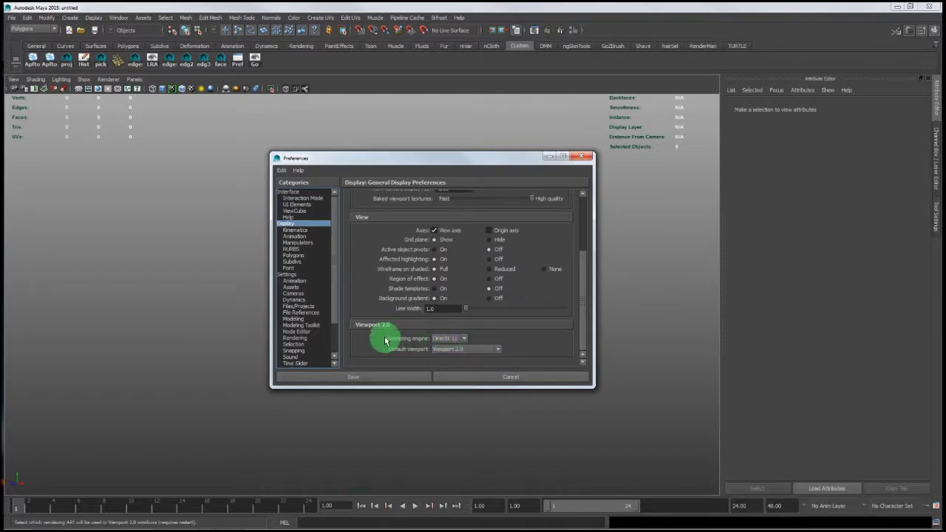
Switch the Viewport 2.0 rendering engine to OpenGL and acknowledge the restart notice.
click(463, 340)
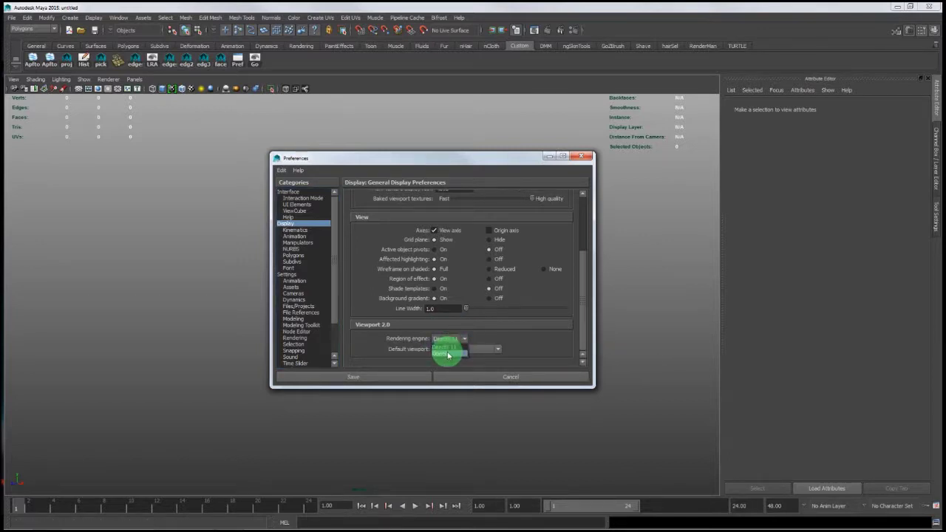
click(448, 354)
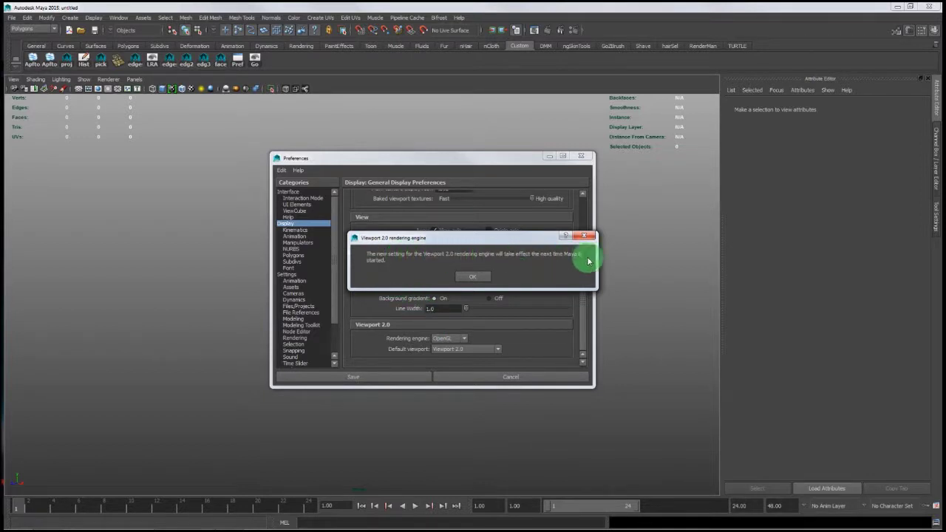
click(480, 284)
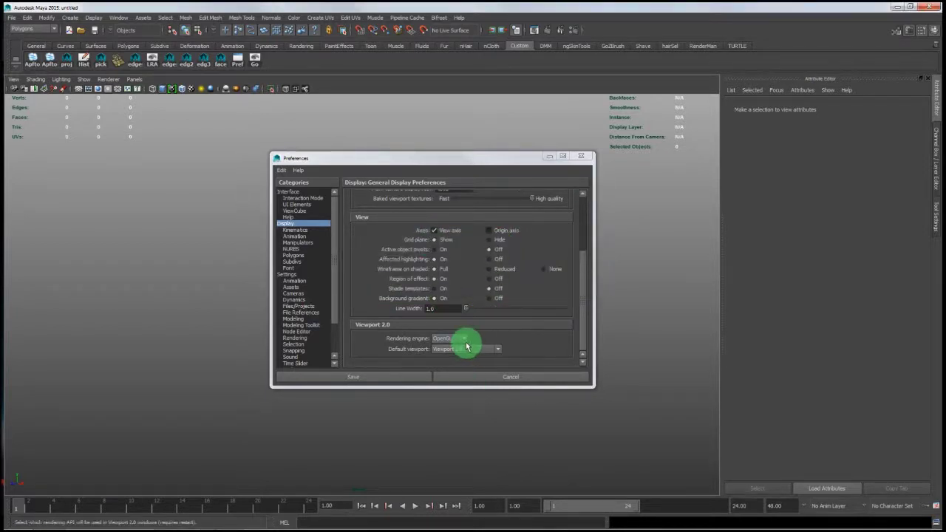
Set the Viewport 2.0 rendering engine back to DirectX 11 and close the preferences without saving.
click(455, 338)
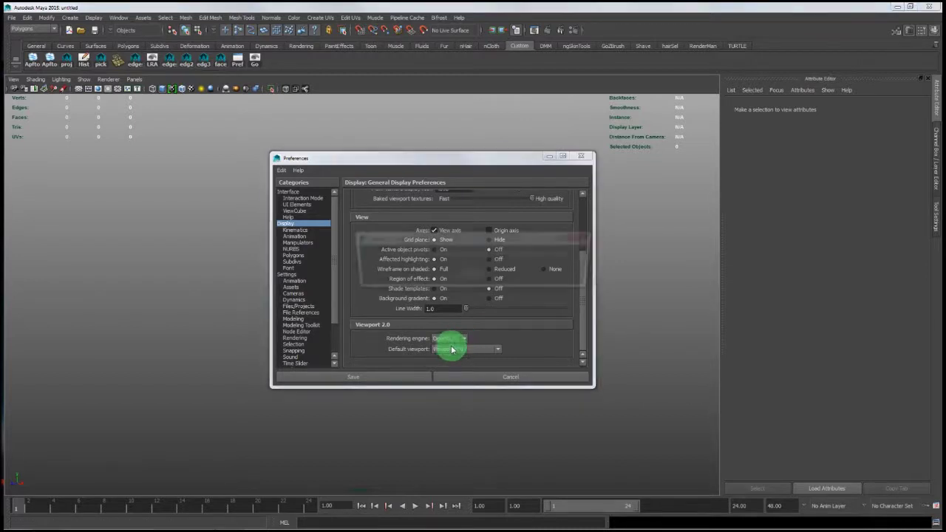
click(447, 349)
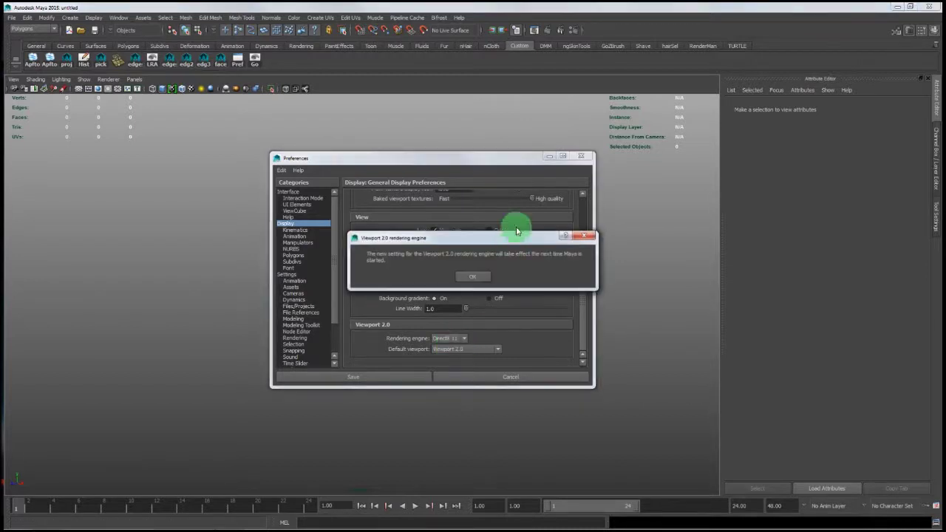
click(471, 279)
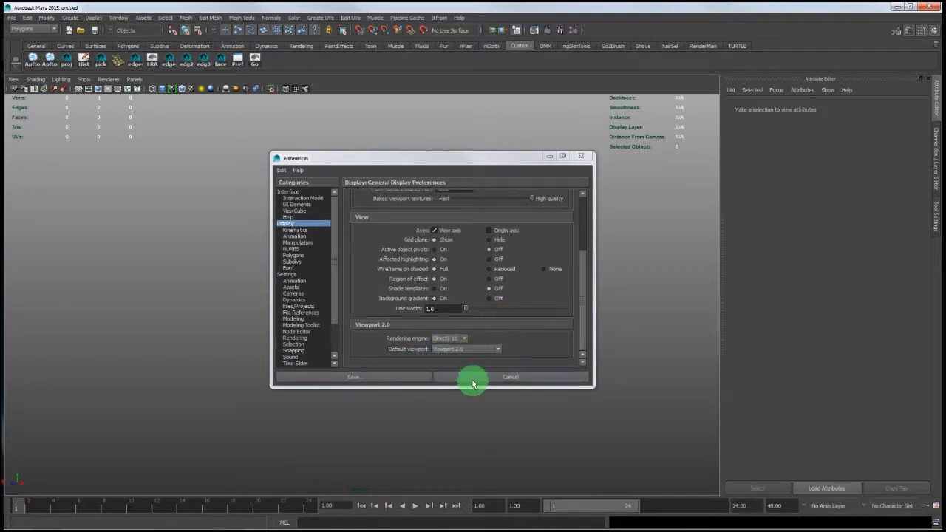
click(501, 379)
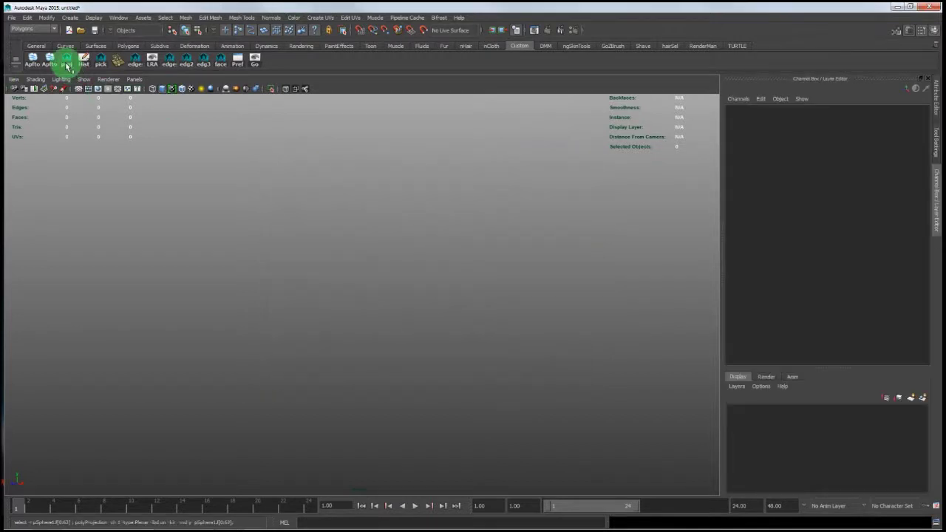
Set the current project to the Leprechaun folder inside maya\projects\DAA245, using the folder path copied from Windows Explorer.
click(12, 18)
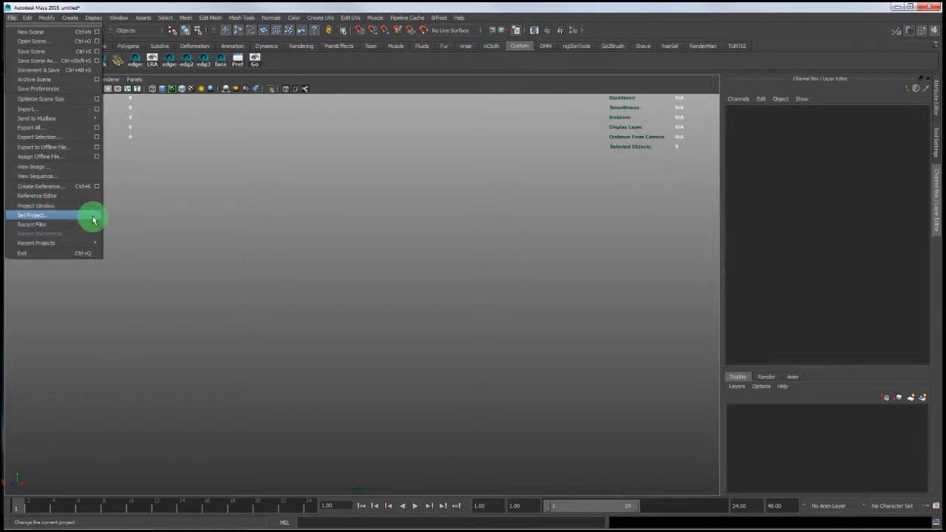
mouse_move(65, 223)
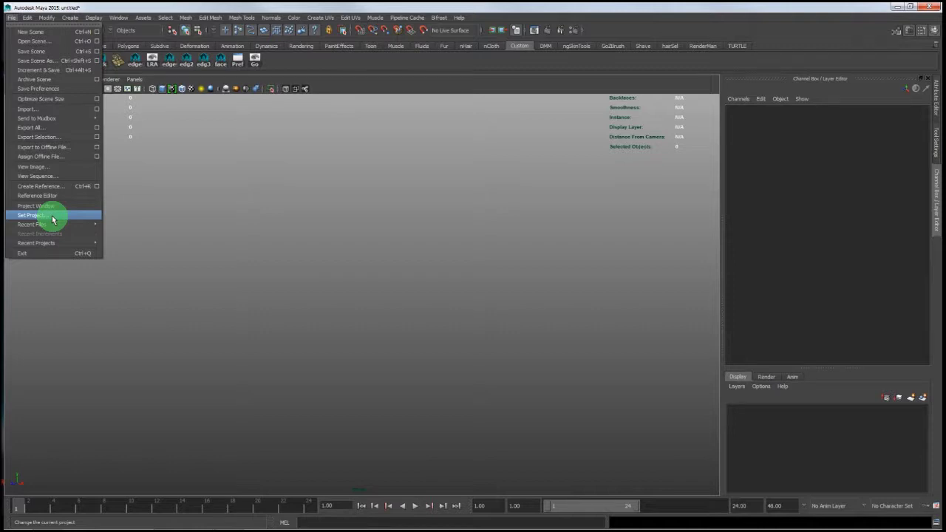
click(58, 215)
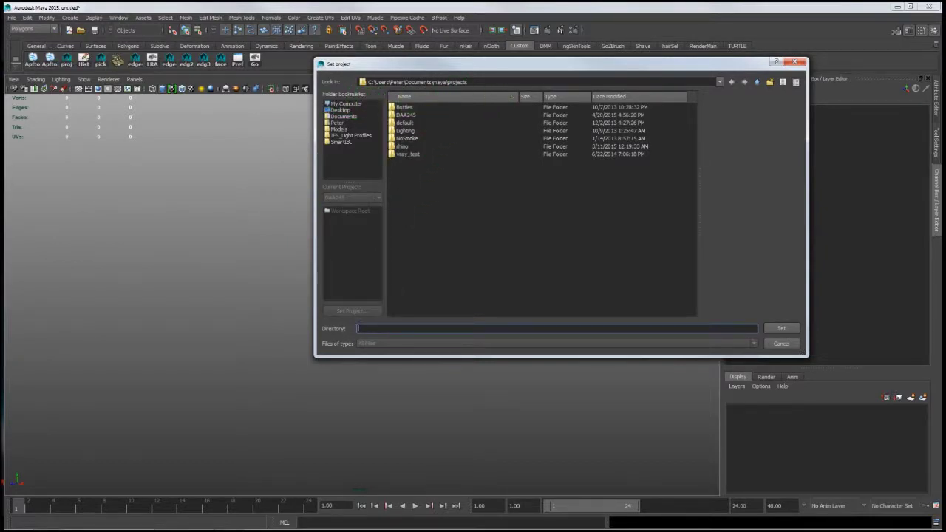
drag(0, 258, 514, 152)
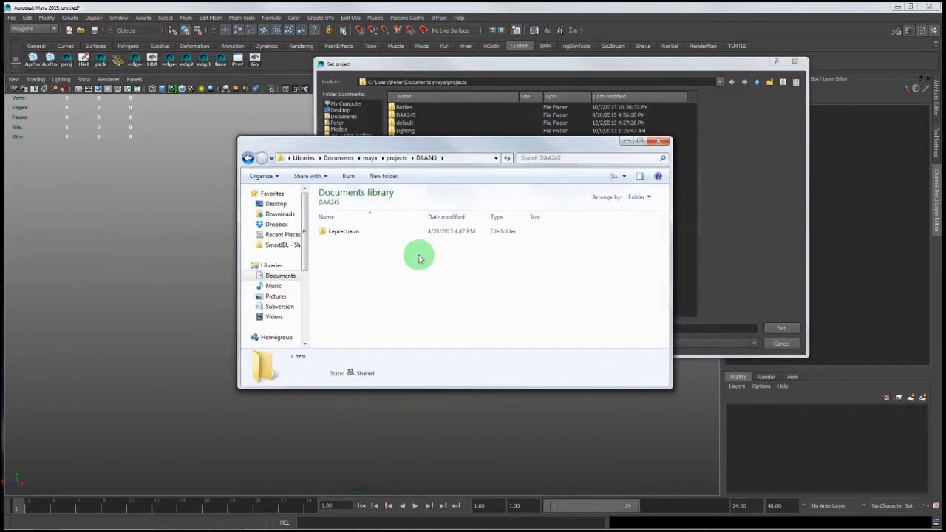
double_click(354, 234)
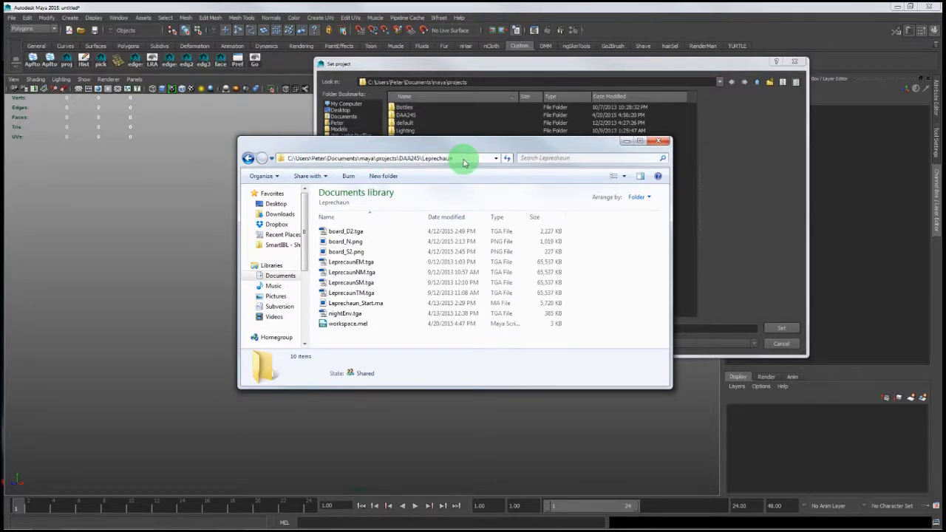
click(464, 162)
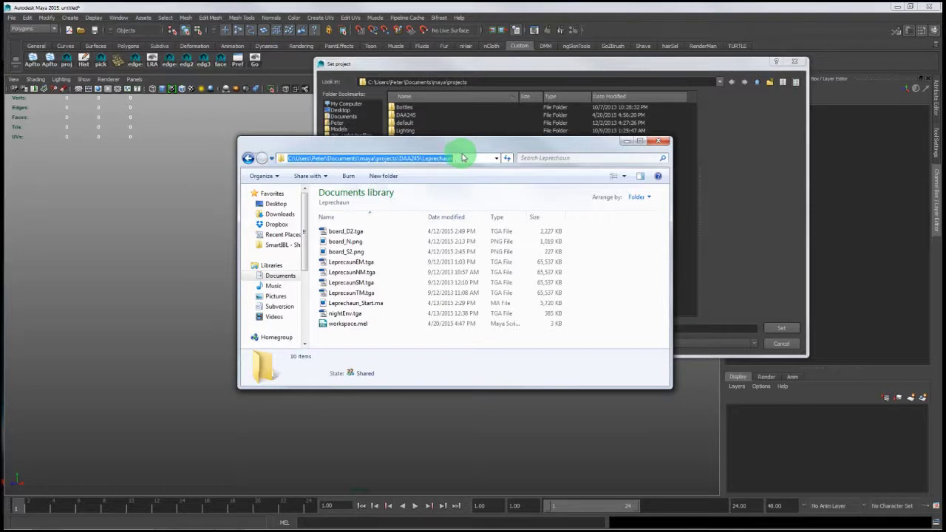
click(624, 142)
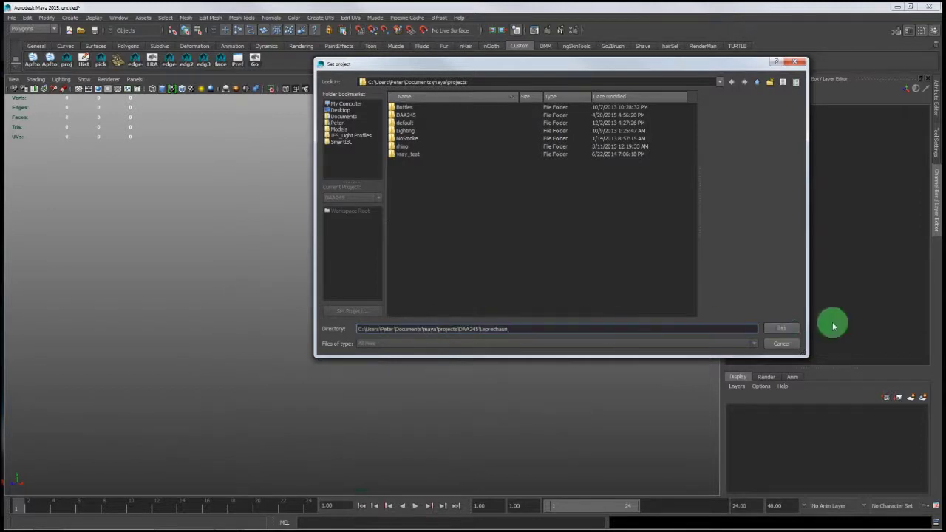
click(778, 330)
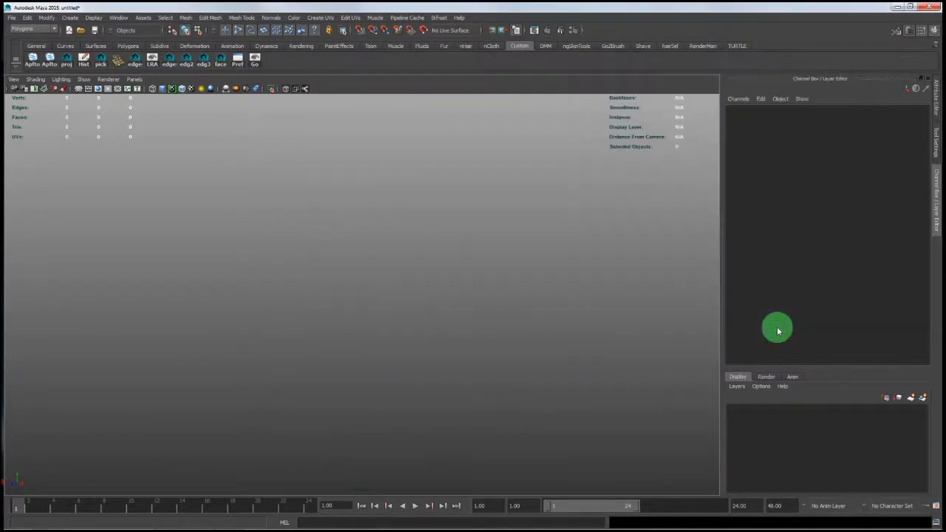
Open Leprechaun_Start.ma from the DAA245\Leprechaun project folder, discarding the changes to the untitled scene.
click(11, 17)
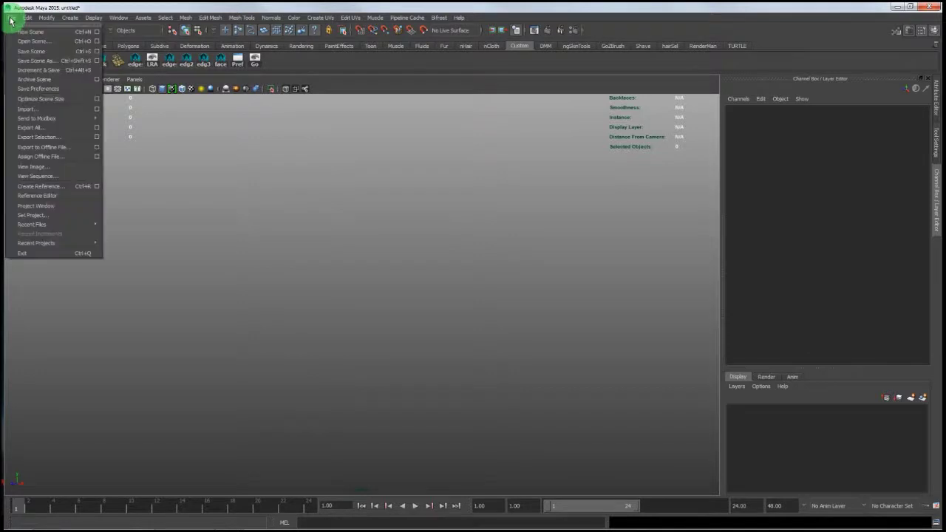
click(27, 43)
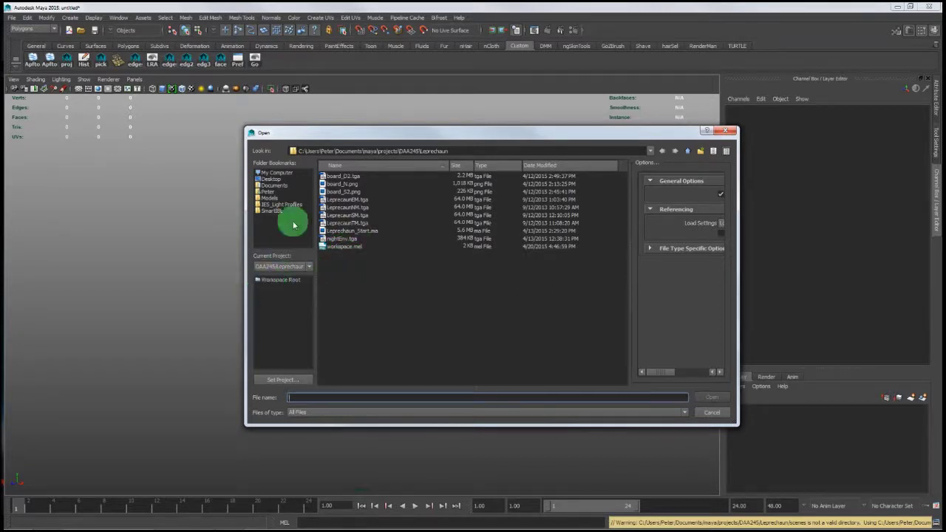
click(280, 281)
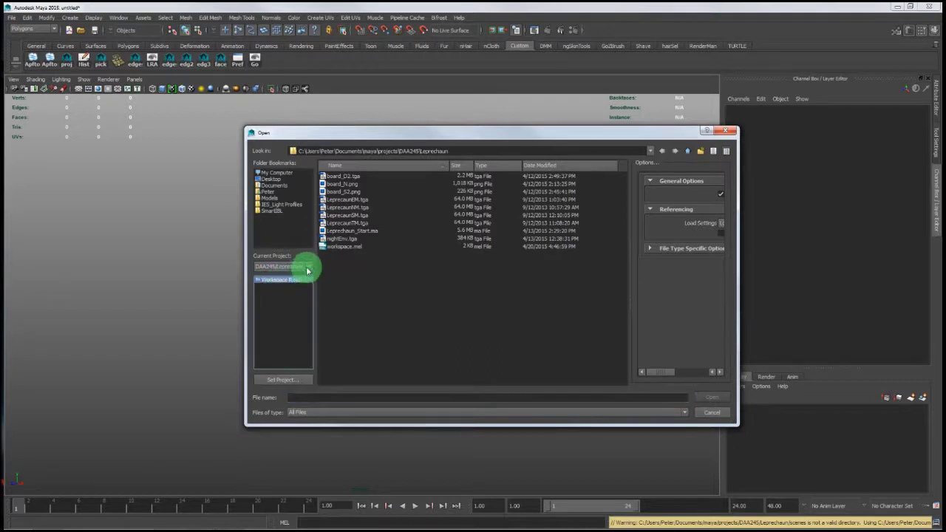
click(310, 268)
click(310, 268)
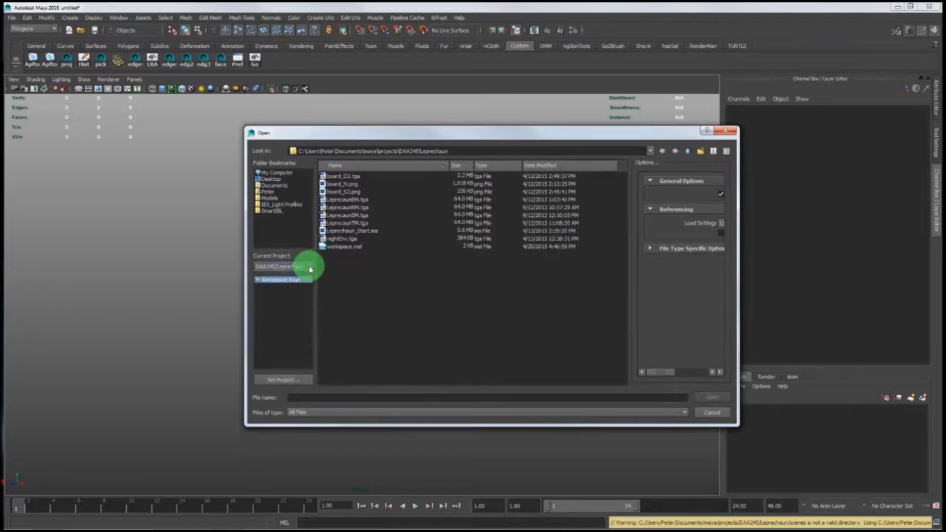
mouse_move(318, 266)
mouse_down()
mouse_move(319, 258)
mouse_move(353, 256)
mouse_move(327, 256)
mouse_up()
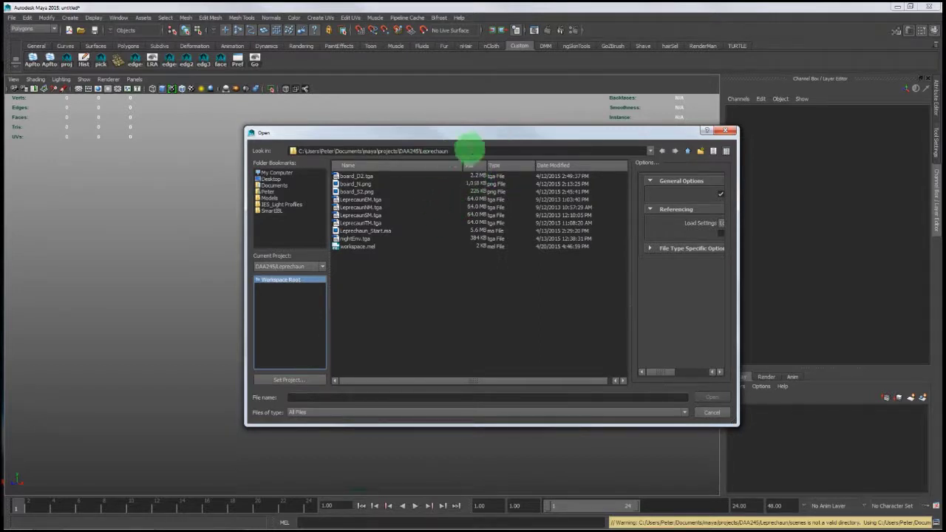
drag(458, 150, 280, 151)
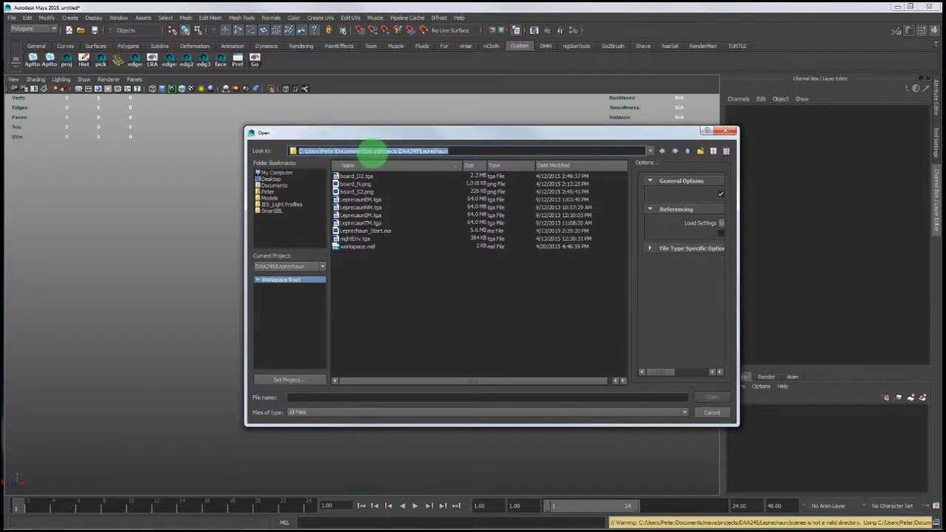
click(467, 154)
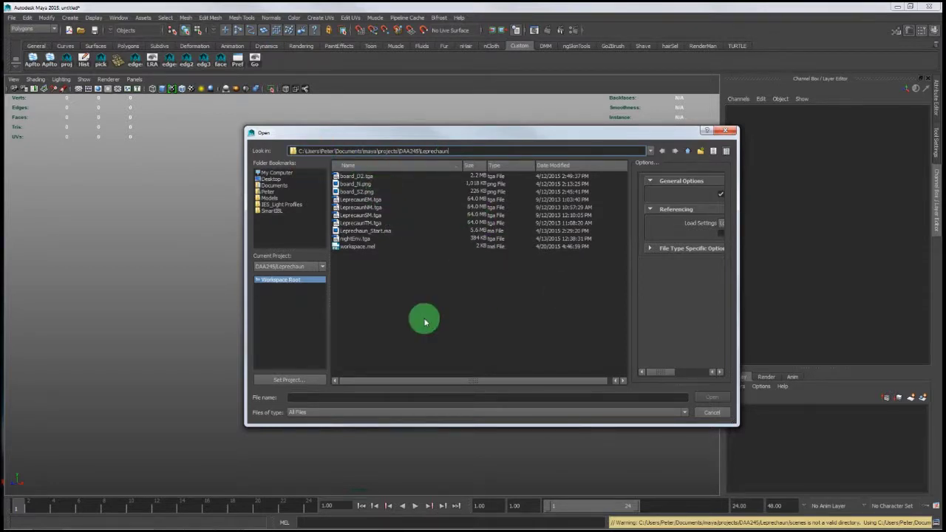
click(362, 231)
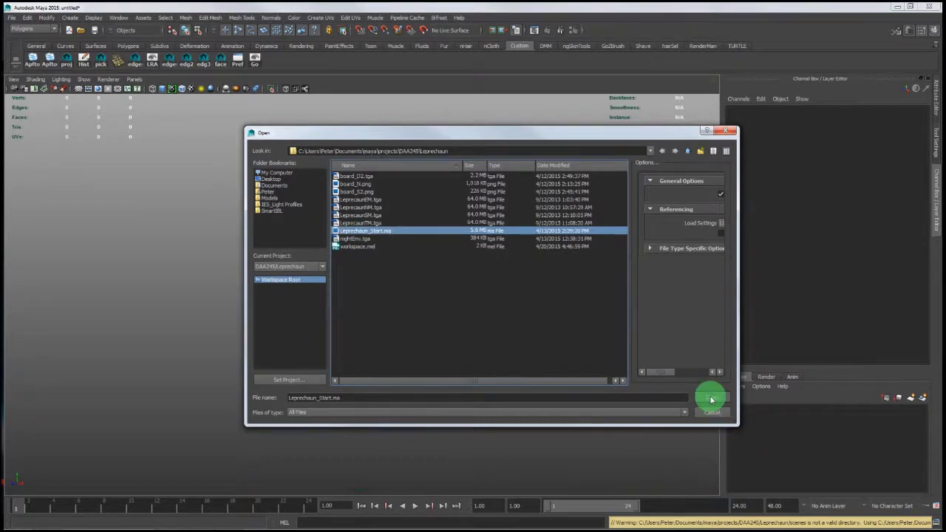
click(711, 400)
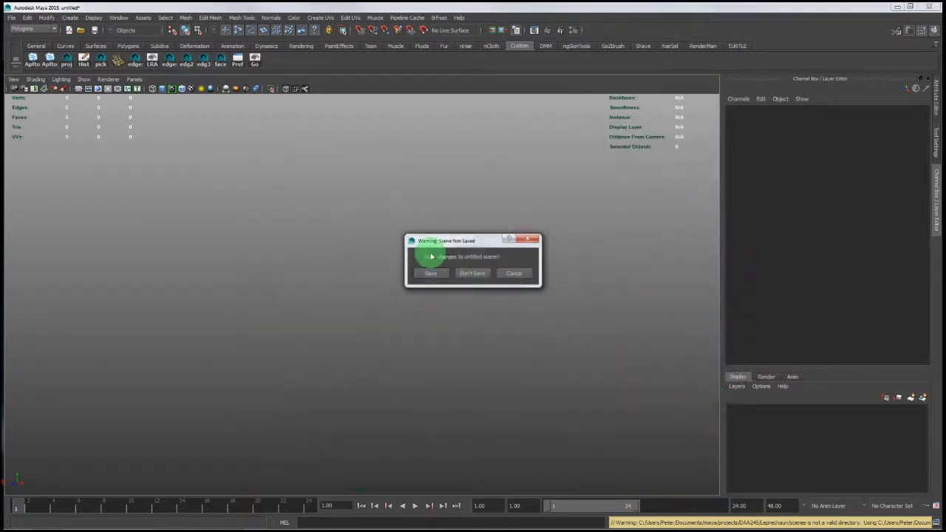
click(473, 275)
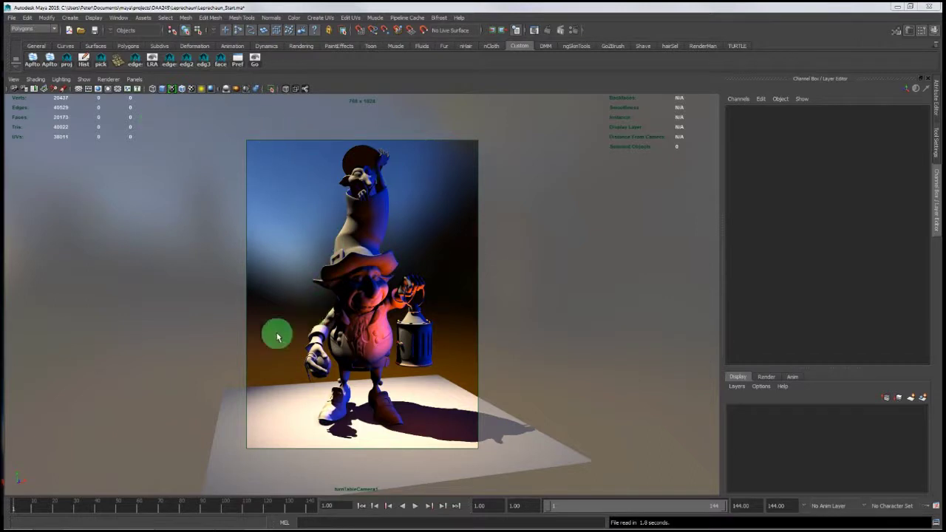
Scrub the timeline through to frame 144 to preview the turntable animation.
mouse_move(30, 518)
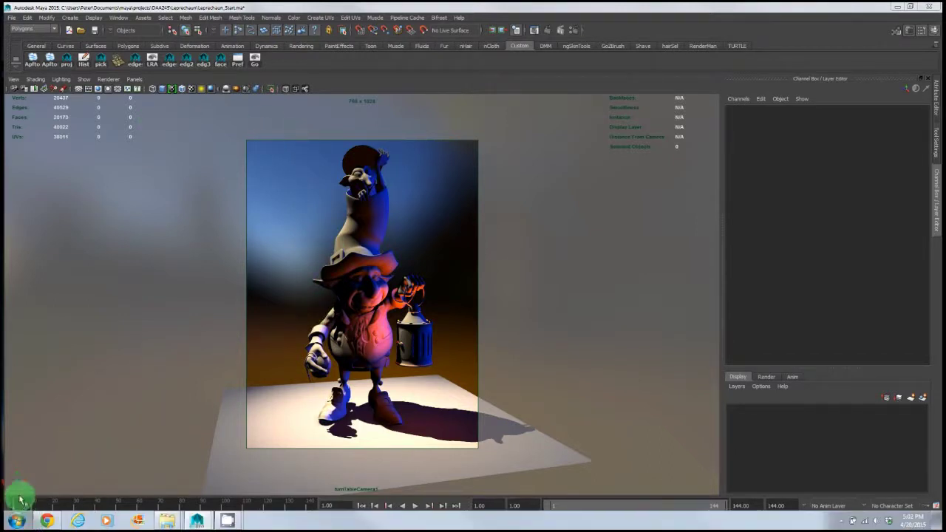
drag(17, 510, 215, 511)
mouse_move(56, 510)
mouse_down()
mouse_move(10, 507)
mouse_move(328, 517)
mouse_move(384, 285)
mouse_move(454, 290)
mouse_up()
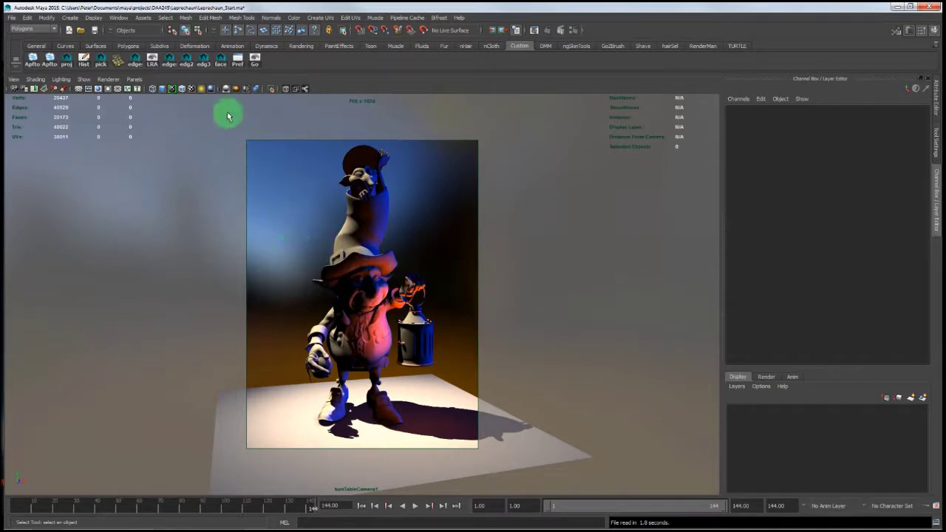
Switch the viewport from the turntable camera to the persp camera and inspect the leprechaun from several sides.
click(133, 79)
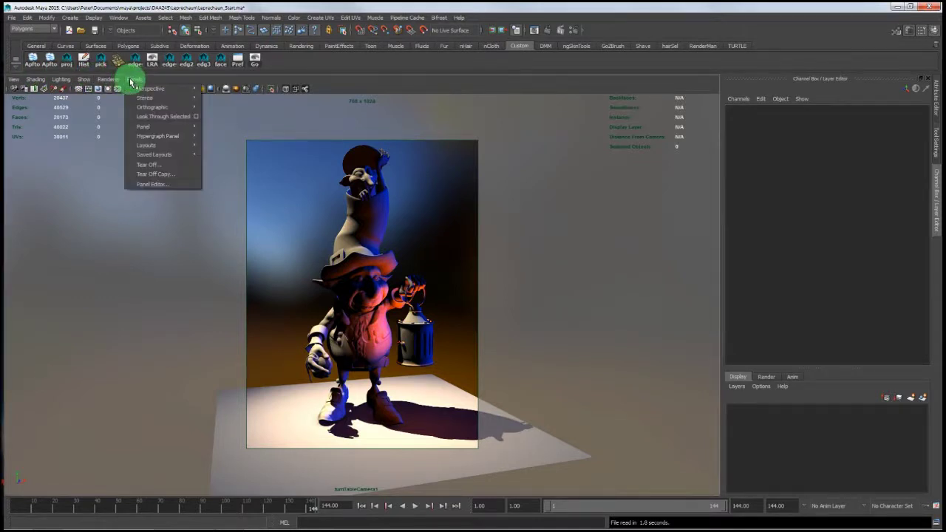
mouse_move(148, 91)
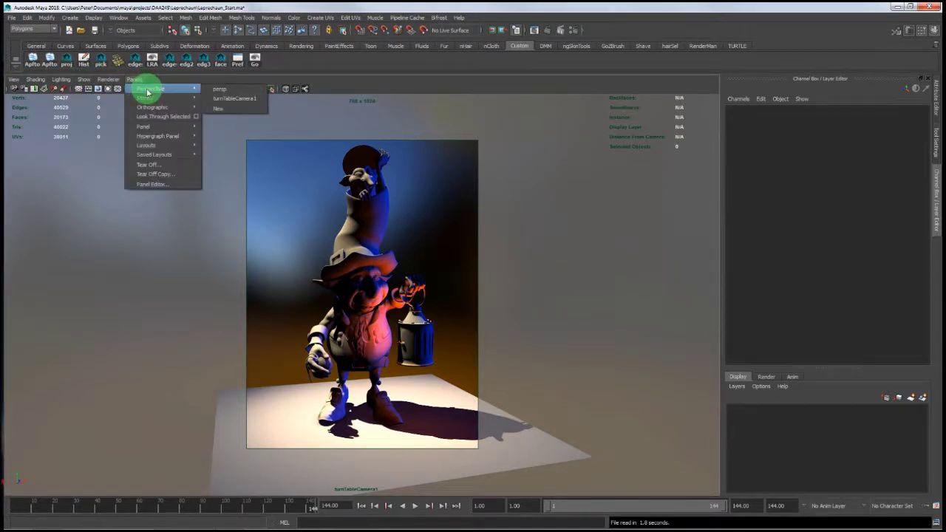
click(230, 95)
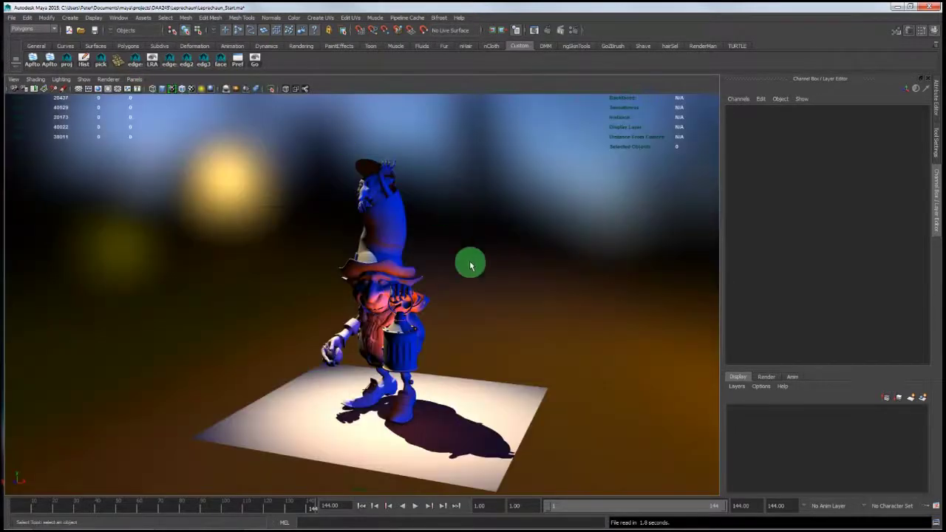
alt+drag(459, 279, 545, 313)
alt+right_drag(481, 311, 275, 316)
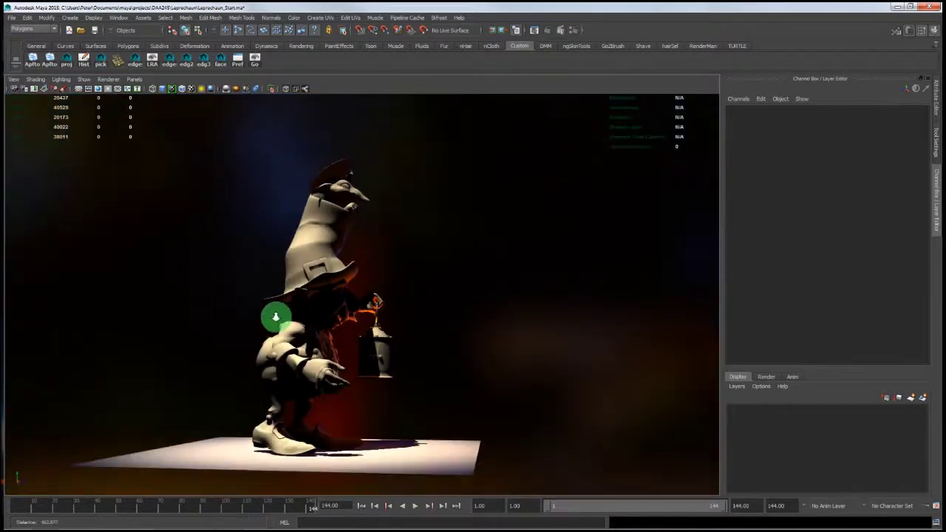
alt+drag(276, 316, 180, 313)
alt+right_drag(180, 313, 272, 289)
alt+drag(272, 289, 312, 271)
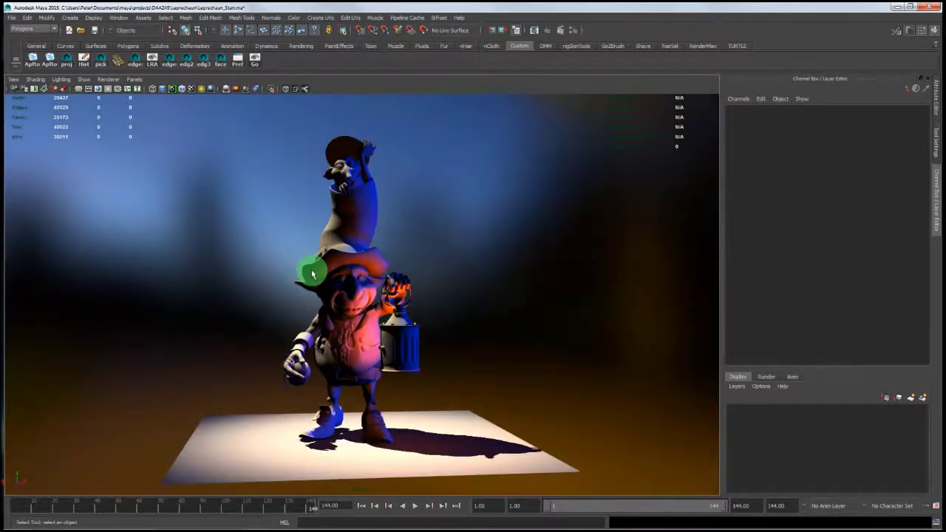
Open the Viewport 2.0 renderer settings and disable Screen-space Ambient Occlusion.
click(109, 80)
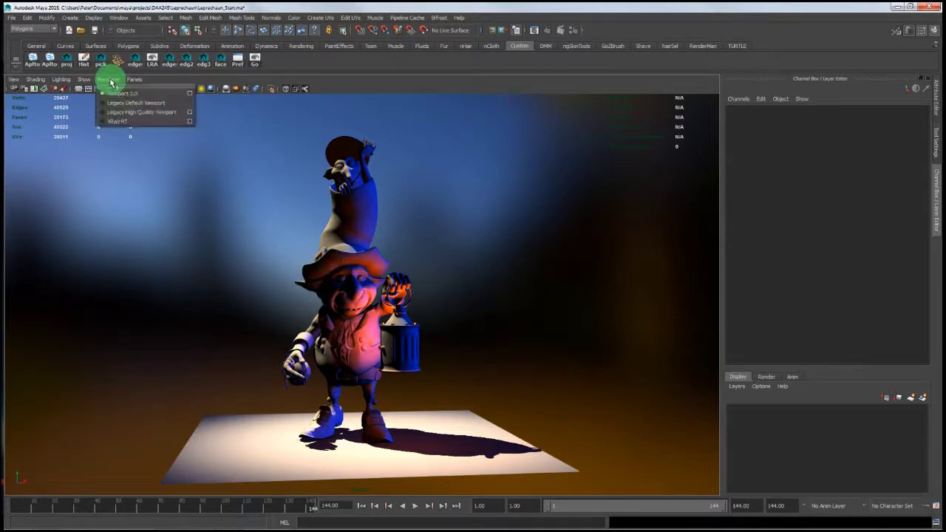
click(189, 95)
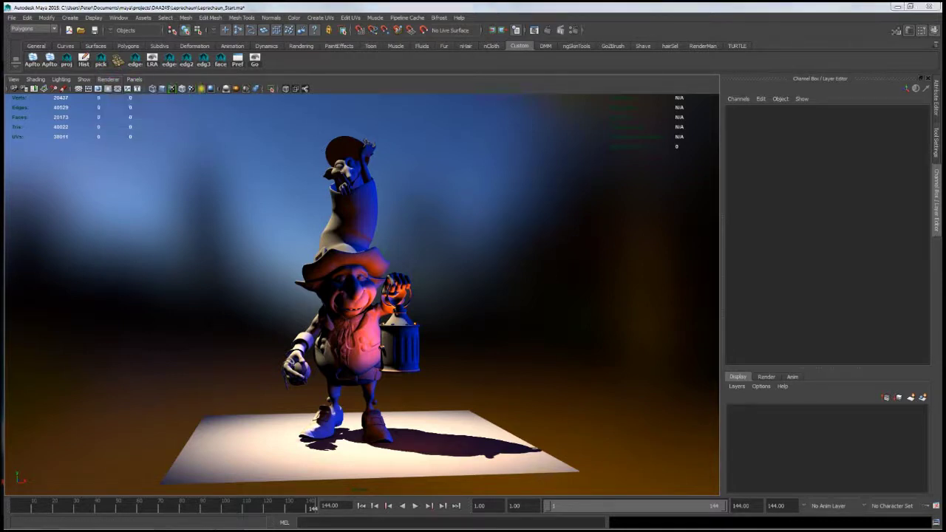
drag(482, 122, 585, 114)
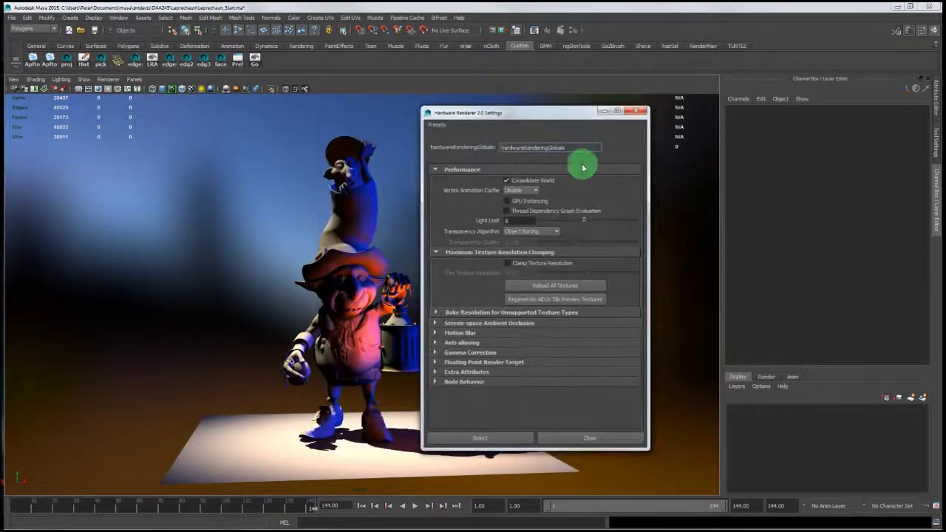
click(502, 324)
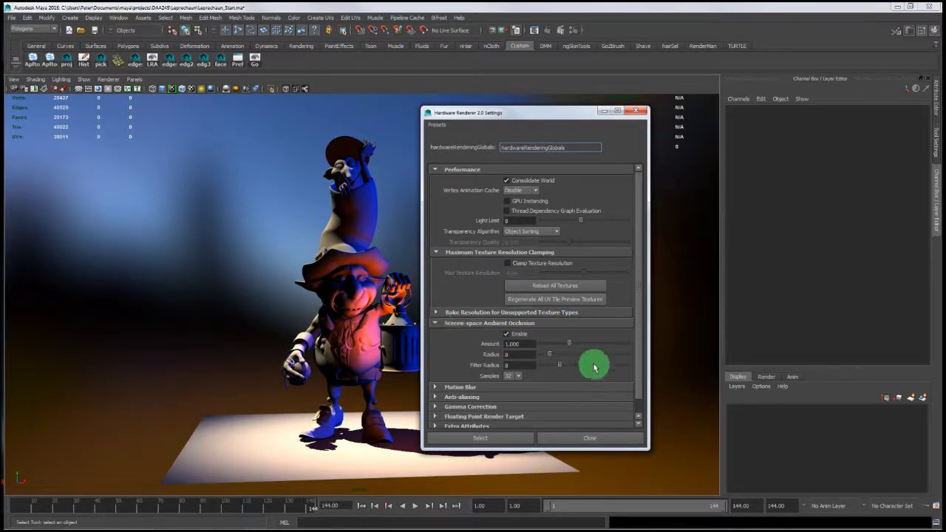
click(506, 334)
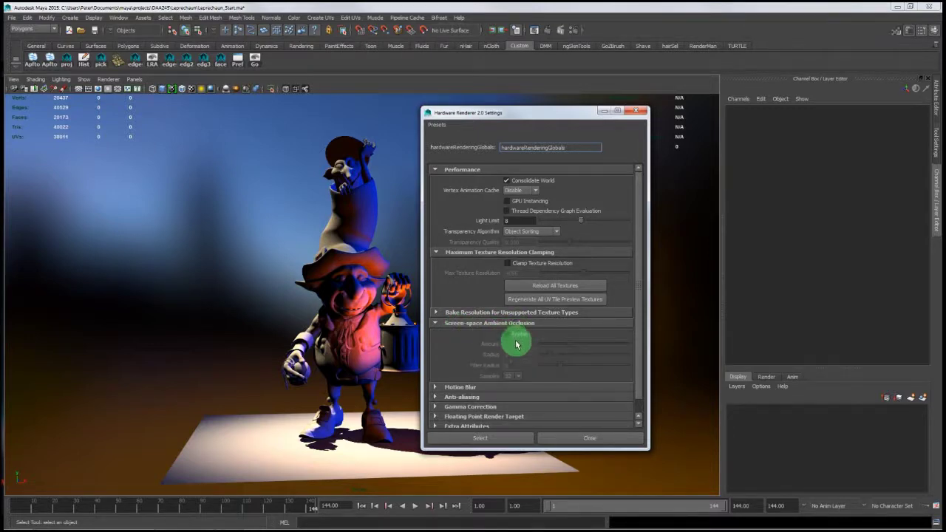
Turn off Smooth Wireframe and Multisampling Anti-aliasing, check the effect on the leprechaun, and close the renderer settings.
click(459, 397)
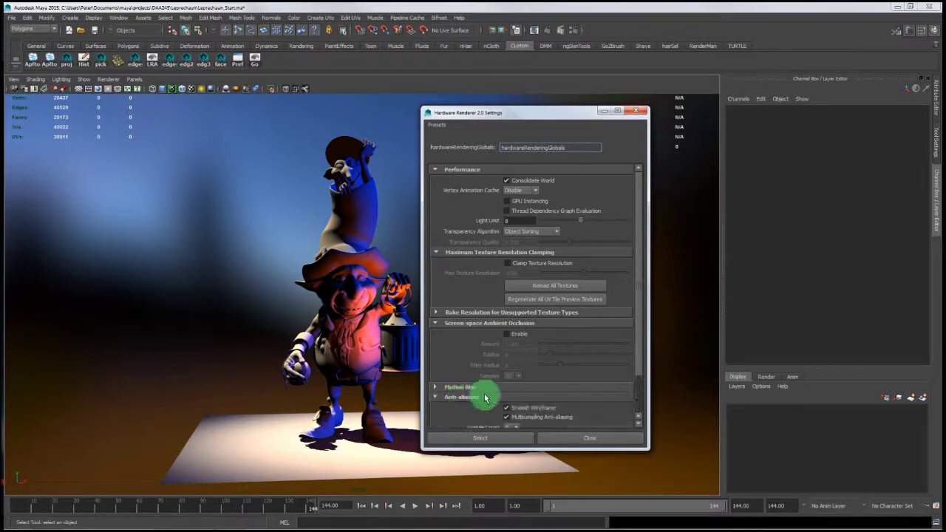
scroll(485, 397, down, 3)
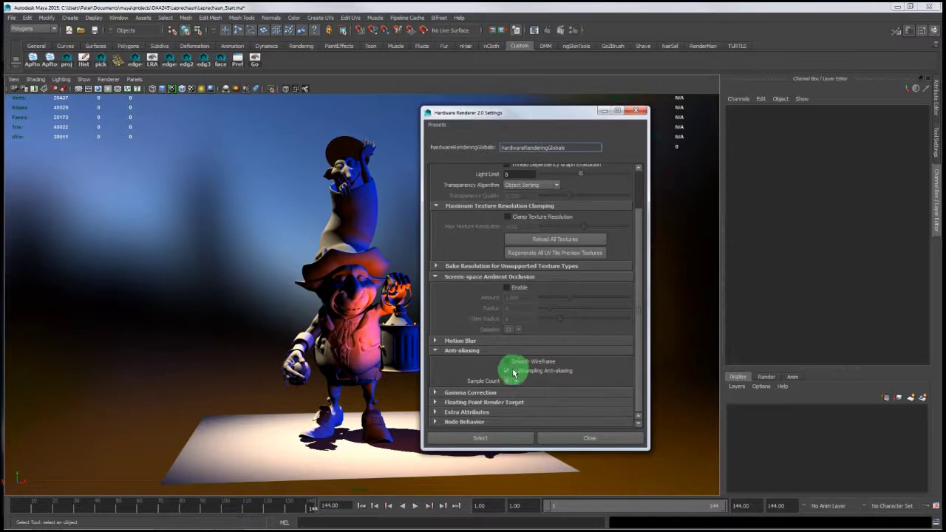
click(513, 372)
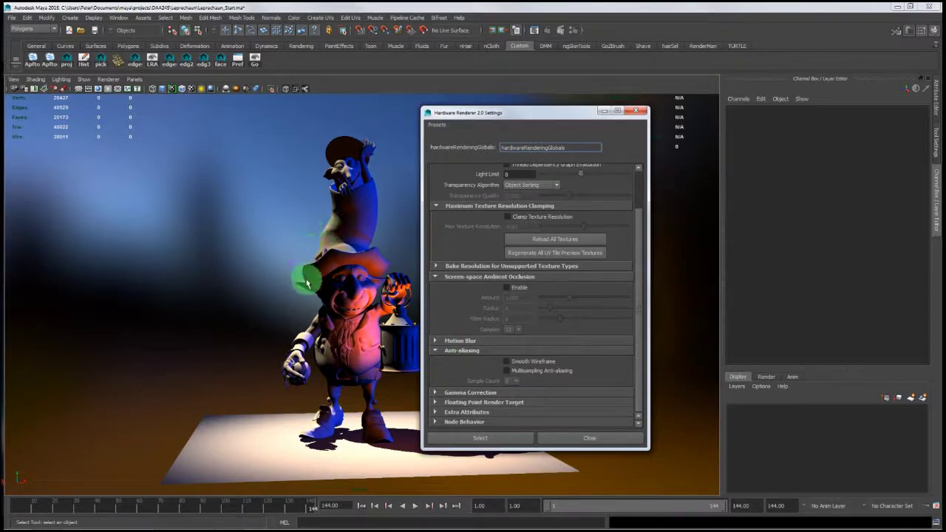
drag(577, 111, 731, 128)
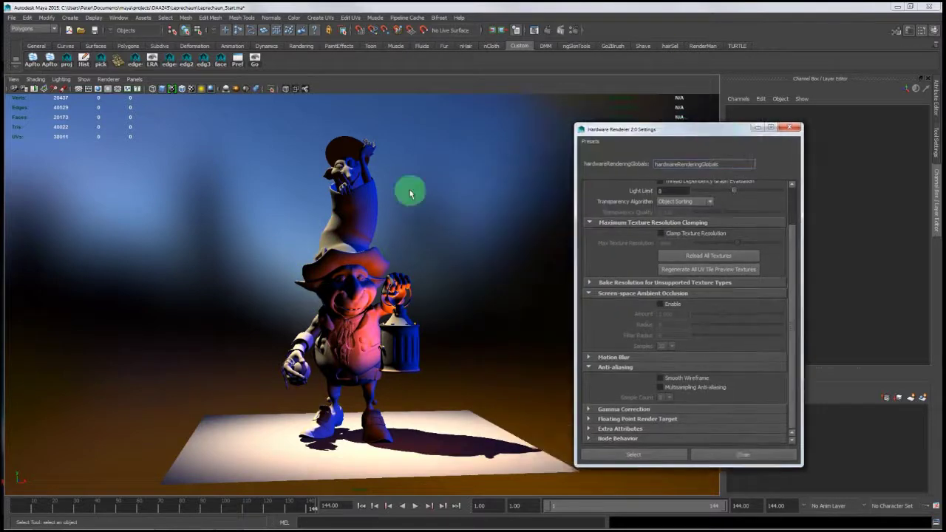
alt+drag(408, 190, 351, 10)
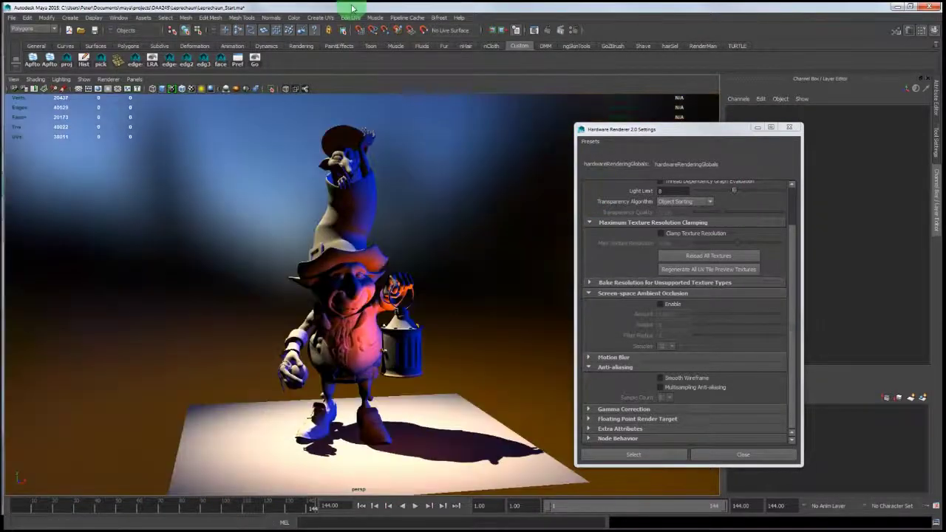
click(793, 130)
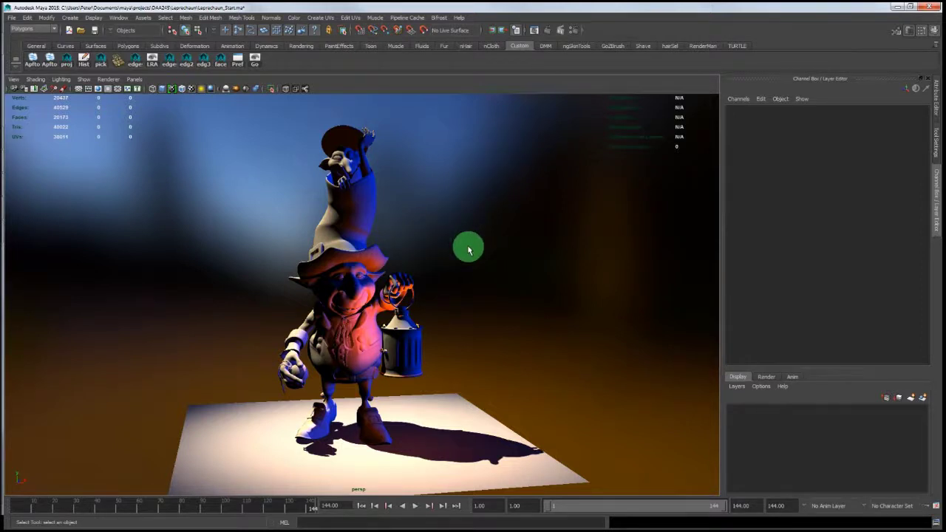
Switch the workspace to the Hypershade/Outliner/Persp layout.
key(space)
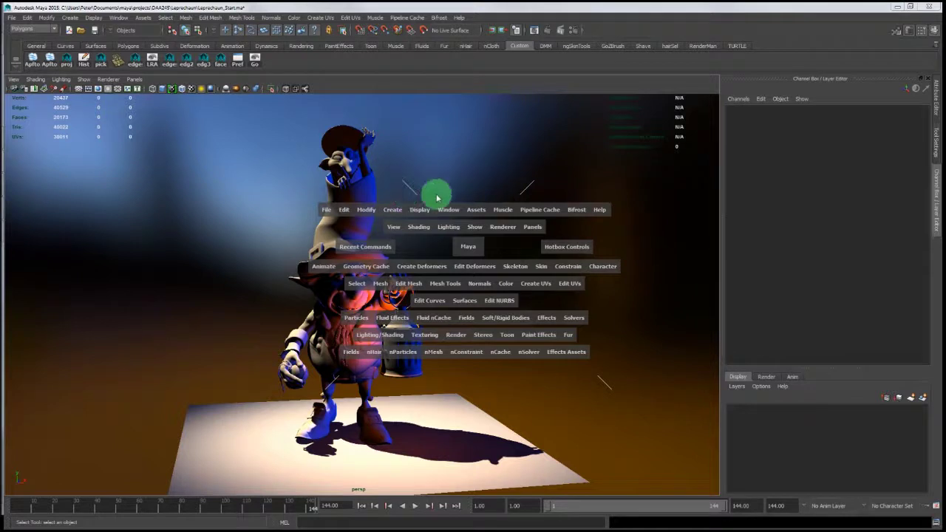
click(466, 150)
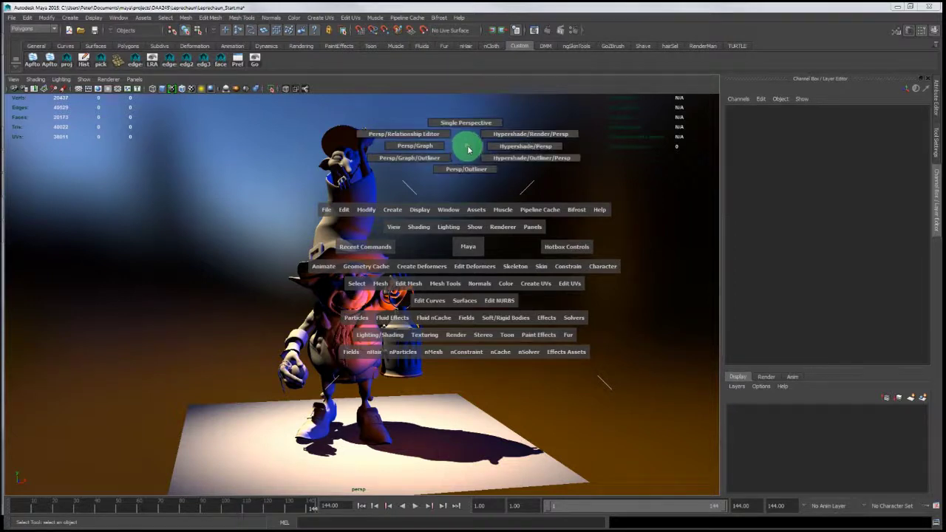
drag(468, 149, 484, 157)
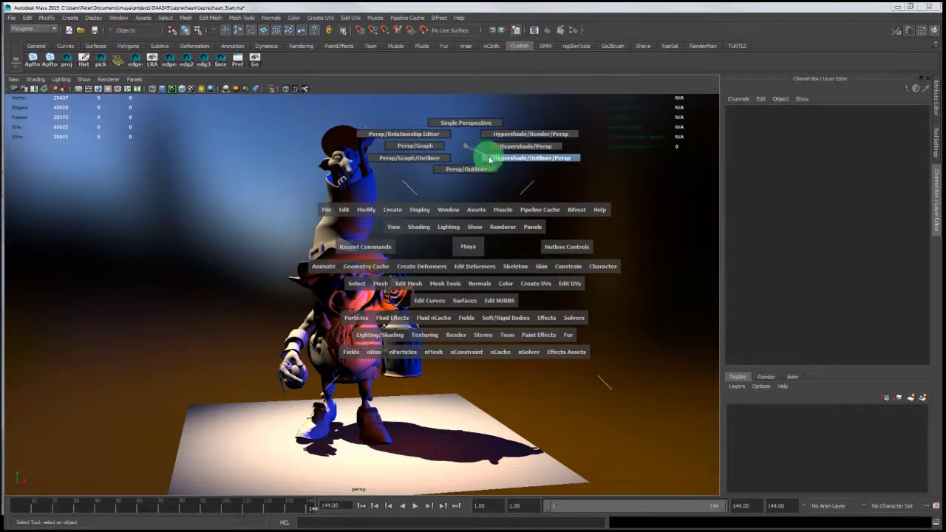